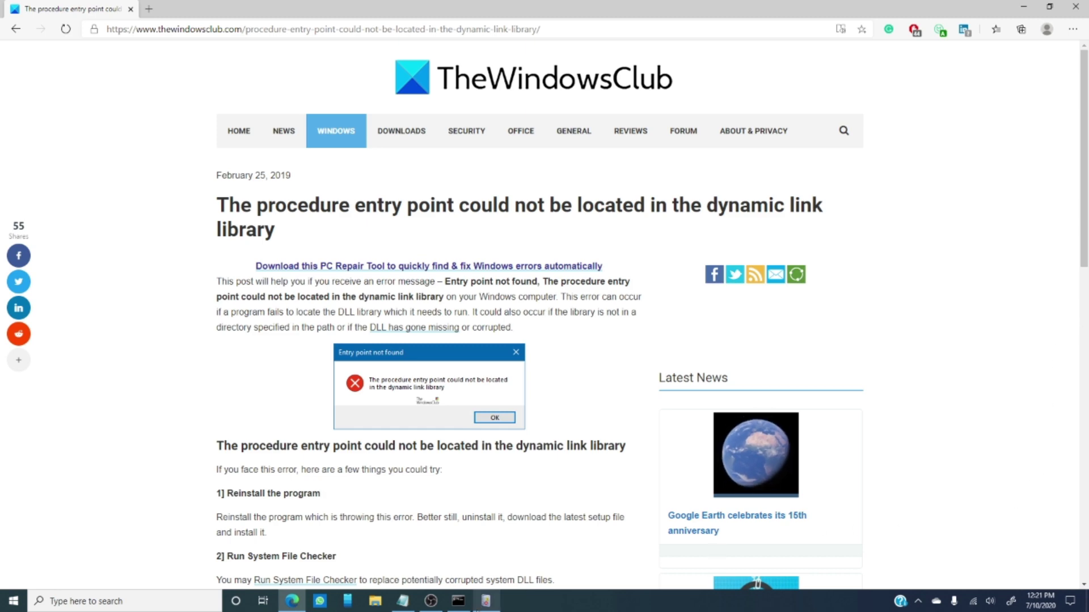
In Event Viewer, expand Windows Logs and break the summary's Error events out by source
left_click(485, 601)
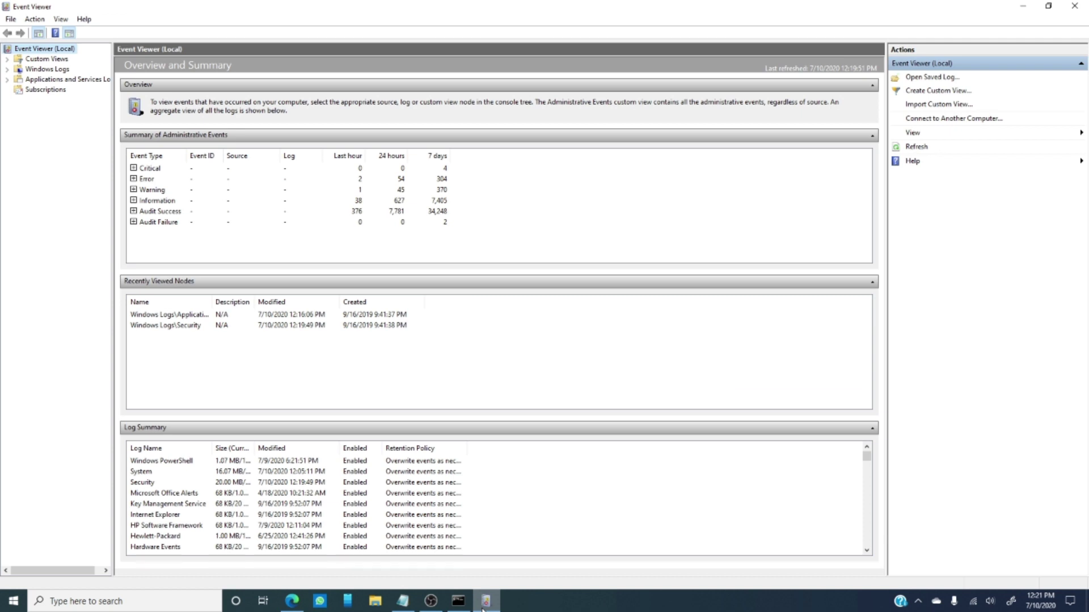
left_click(7, 69)
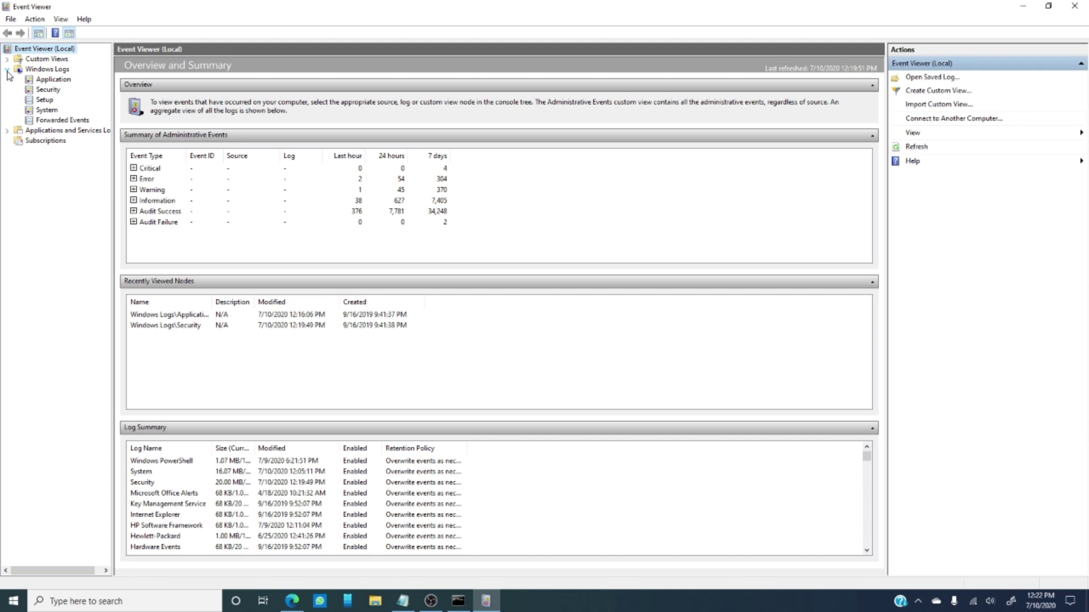
left_click(134, 179)
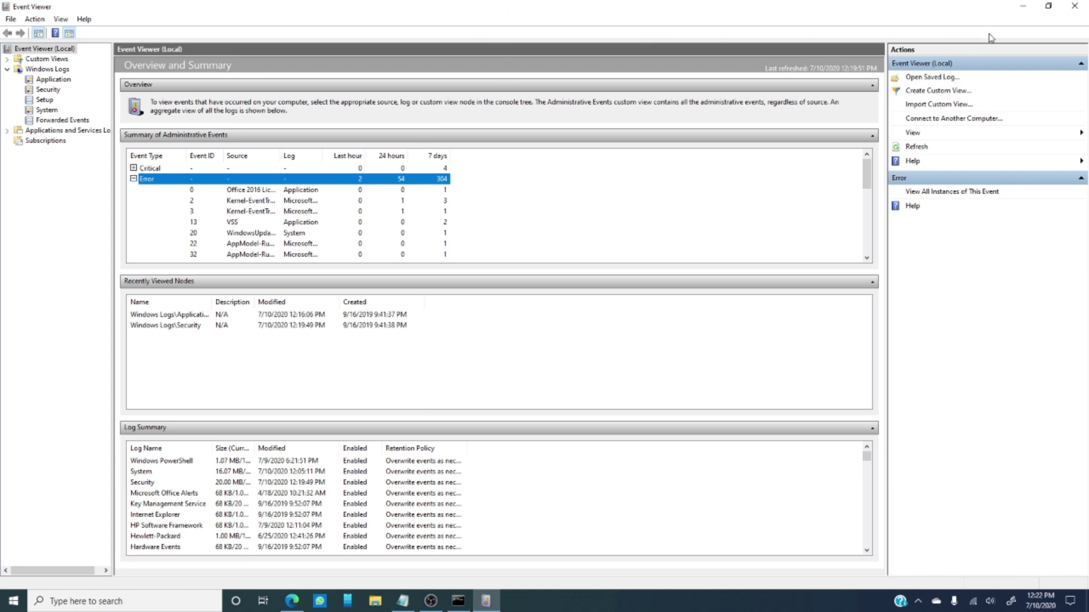
Close Event Viewer to return to the TheWindowsClub article
left_click(1067, 7)
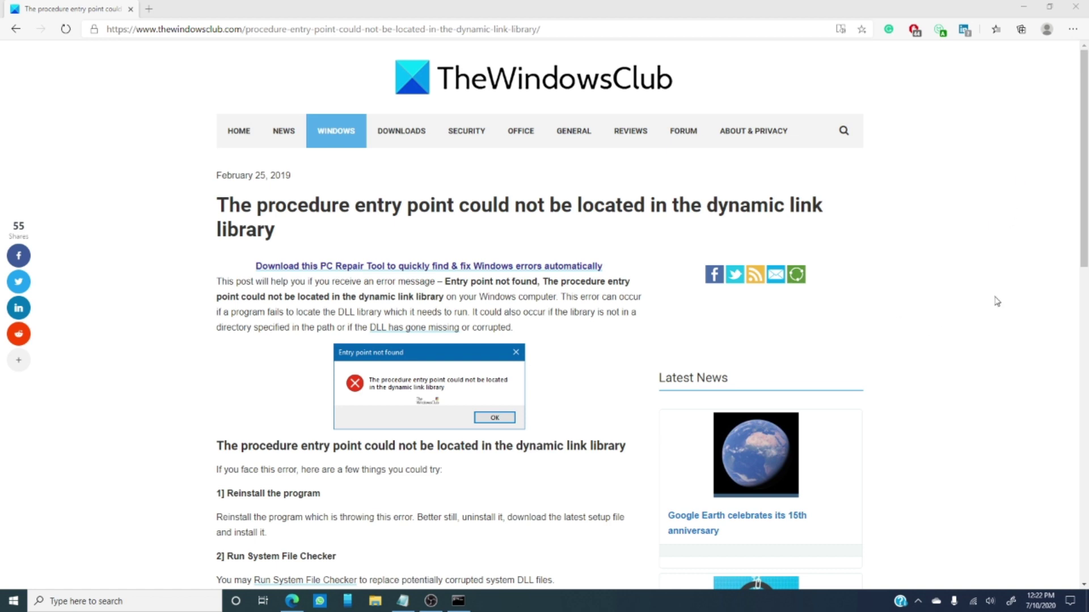
Run SFC /SCANNOW in the administrator Command Prompt and let it finish
left_click(459, 600)
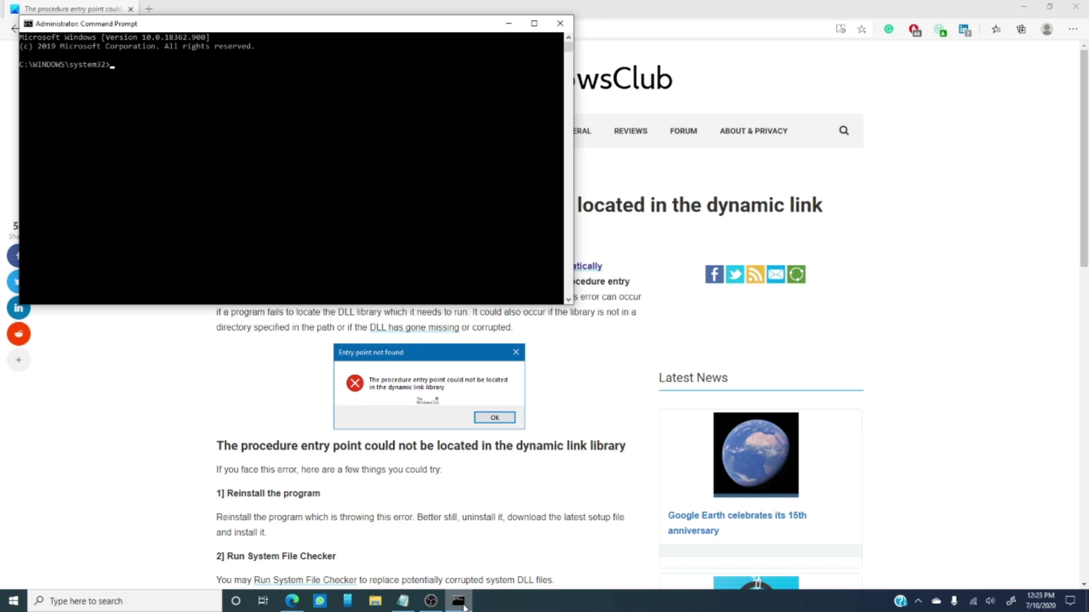
type("SFC")
type("/SCA")
type("NNOW")
key("Return")
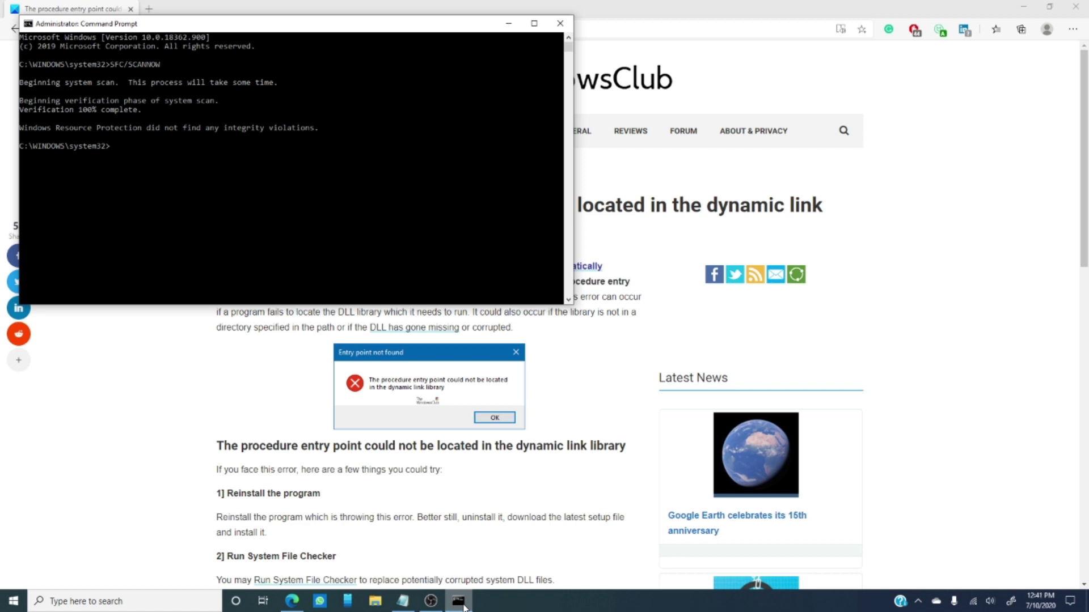
Close the Command Prompt, leaving the article open in Edge
left_click(560, 23)
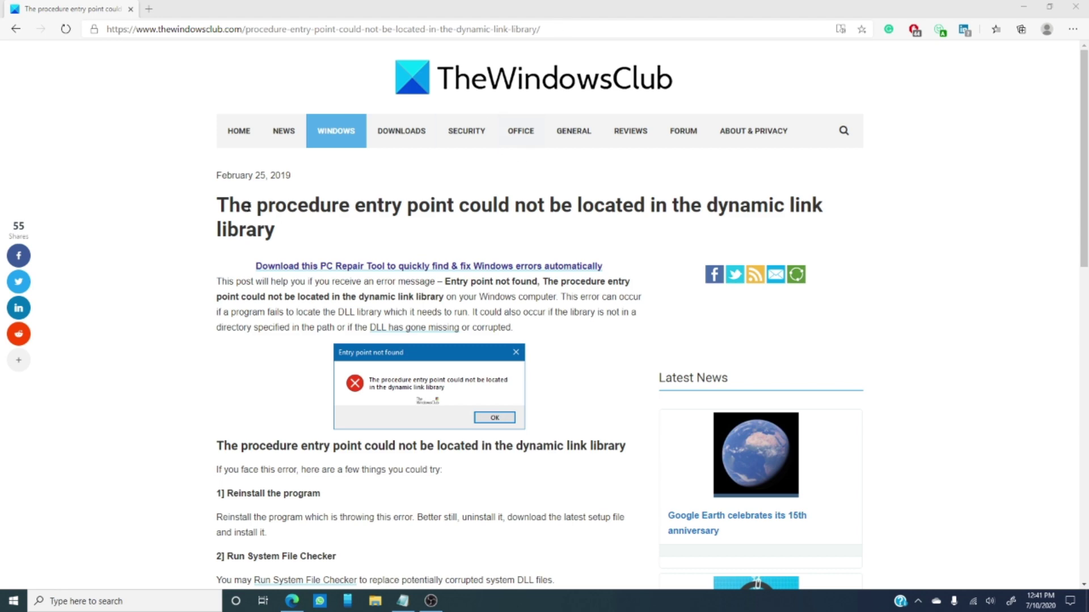
scroll(256, 208, "down", 4)
scroll(248, 206, "down", 2)
scroll(248, 207, "down", 3)
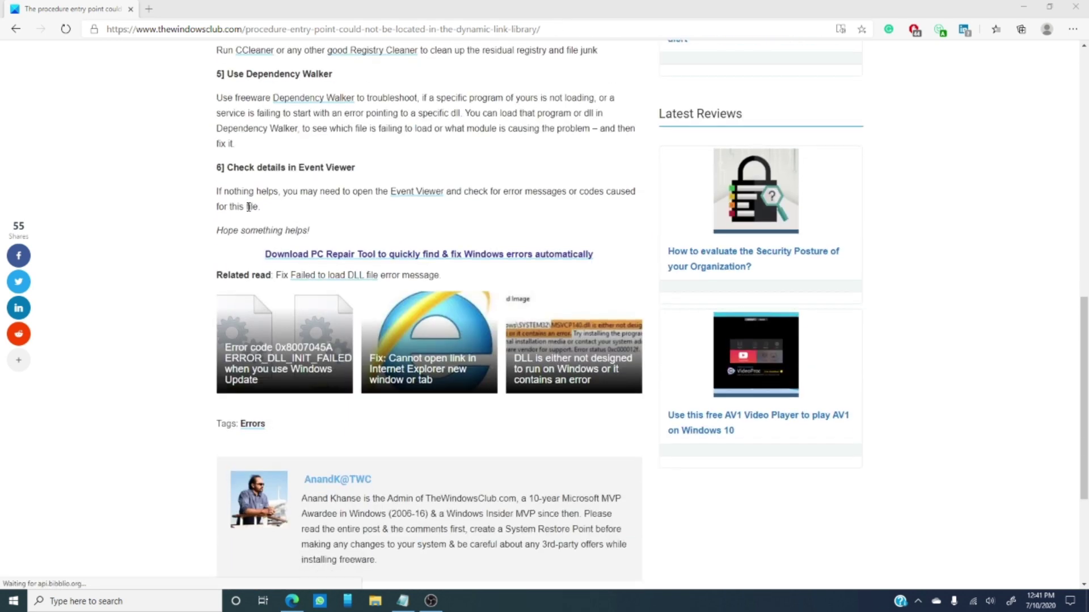
scroll(249, 207, "up", 3)
scroll(249, 208, "up", 3)
scroll(251, 211, "up", 4)
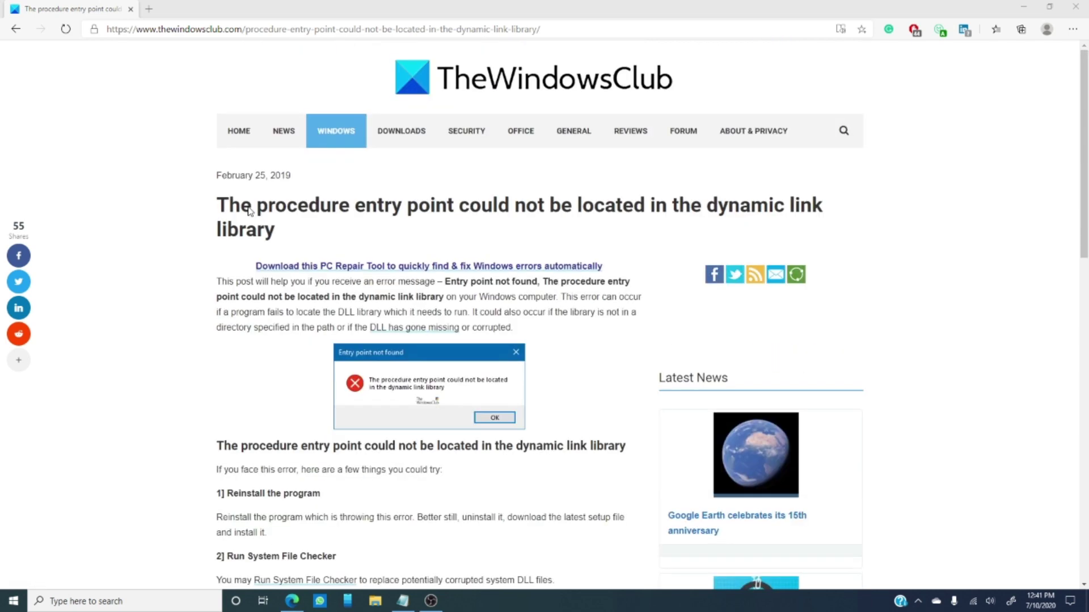